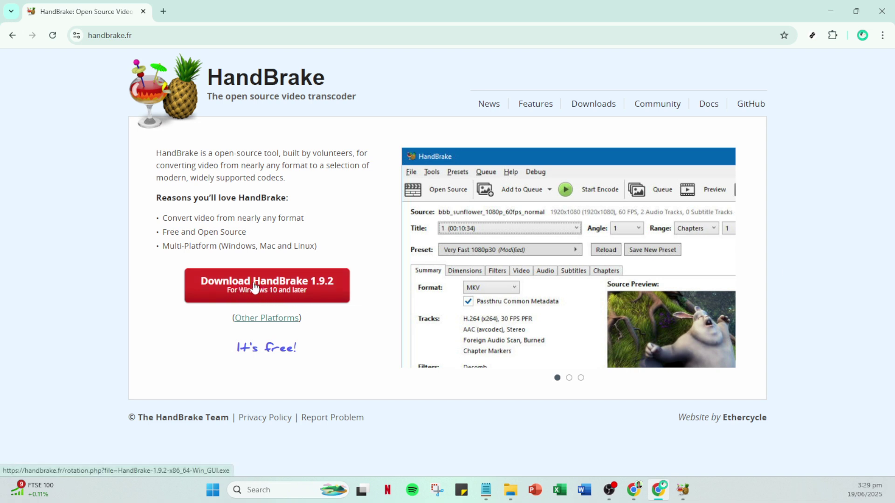
# Start Open Source > File, then cancel out, keeping the loaded WEBM source in HandBrake
pyautogui.click(140, 35)
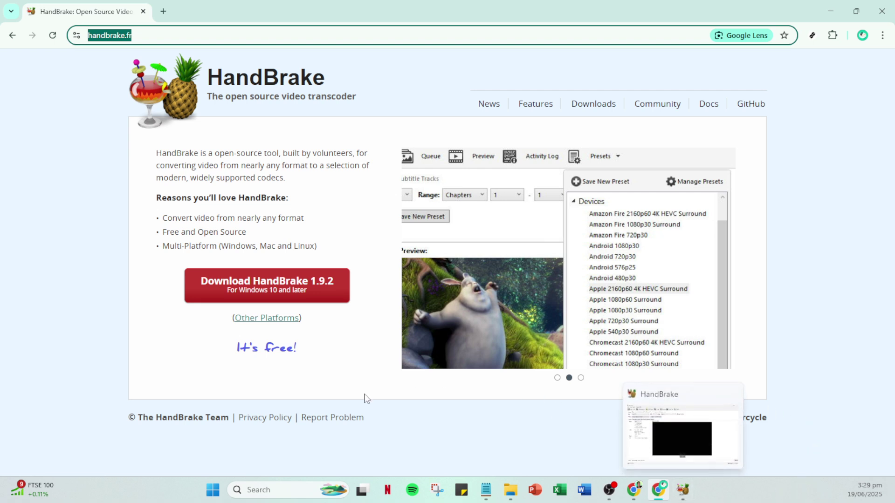
pyautogui.click(684, 492)
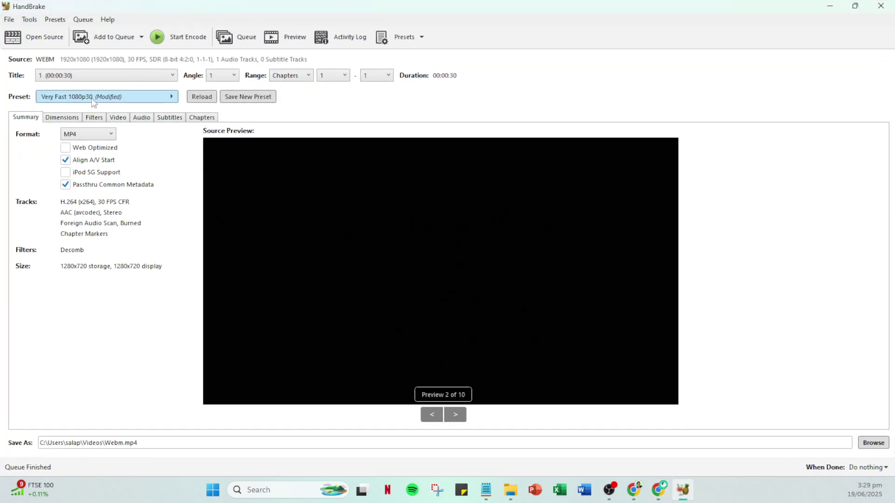
pyautogui.click(27, 34)
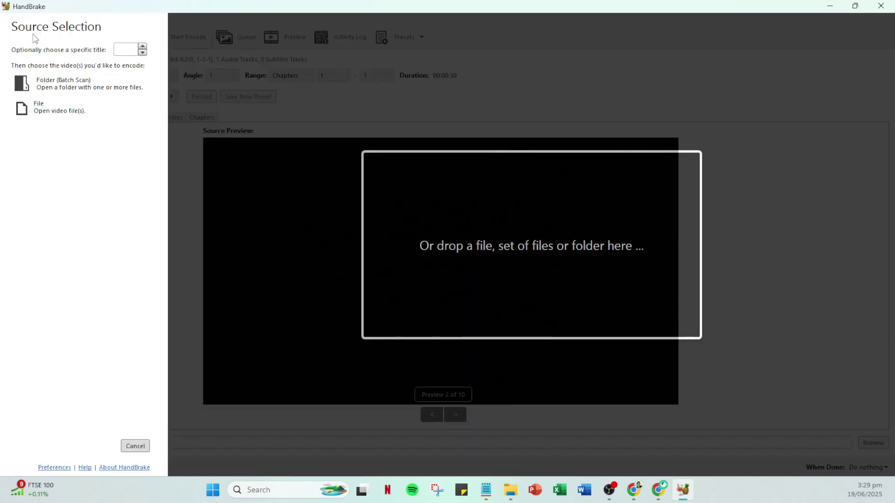
pyautogui.click(53, 108)
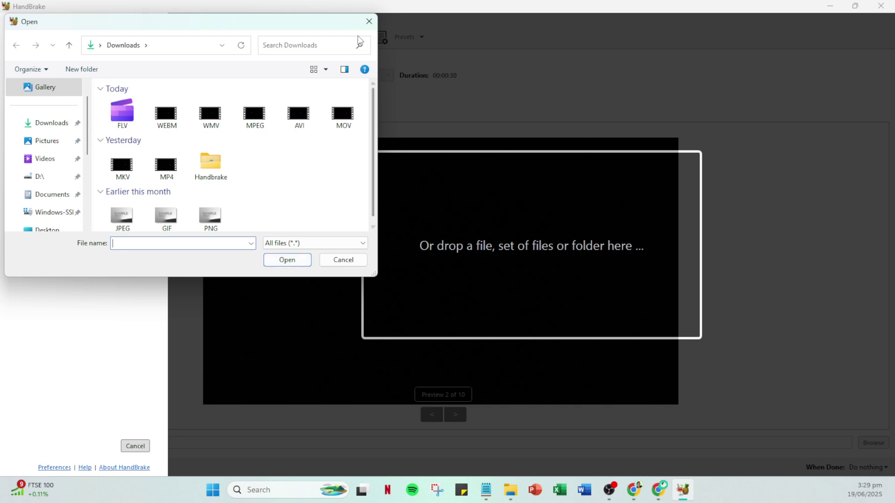
pyautogui.click(367, 21)
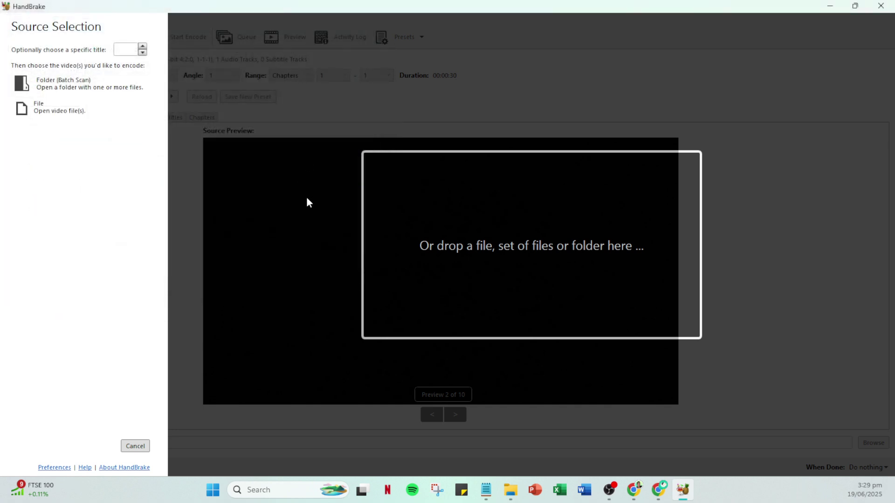
pyautogui.click(134, 445)
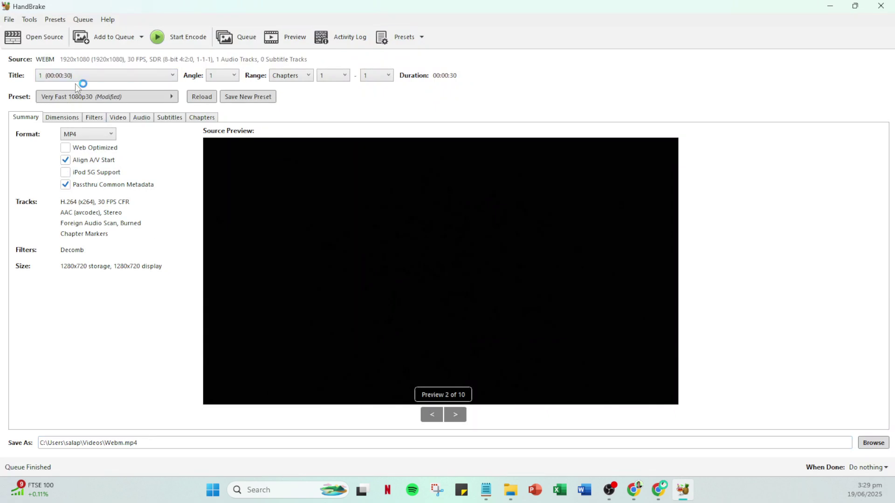
# Apply the Production Max preset from the Professional group
pyautogui.click(79, 100)
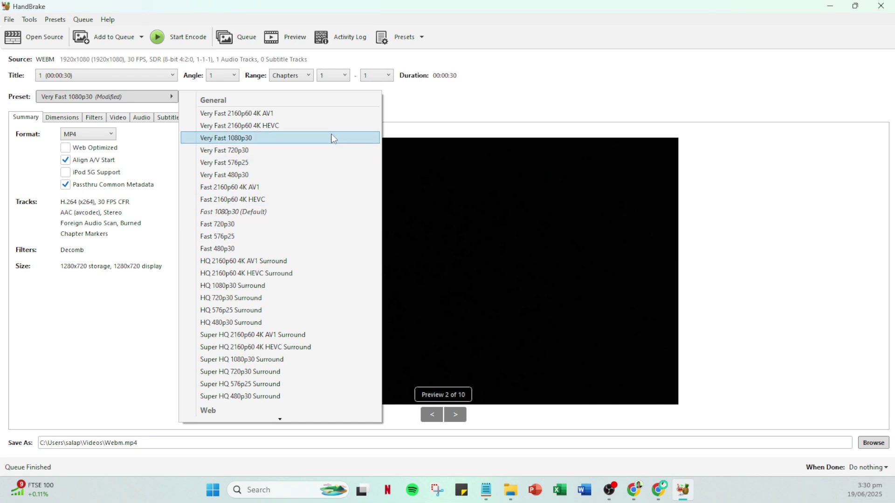
pyautogui.scroll(-3, 322, 362)
pyautogui.scroll(-4, 314, 362)
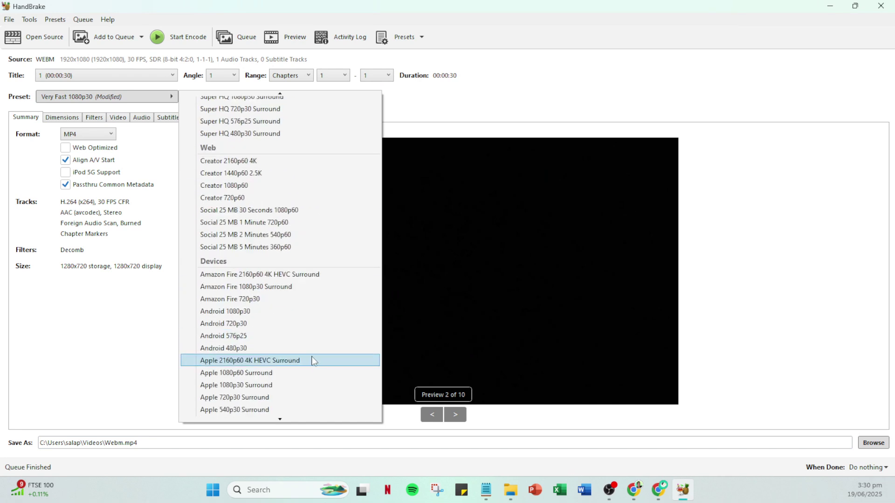
pyautogui.scroll(-5, 312, 358)
pyautogui.scroll(-7, 306, 353)
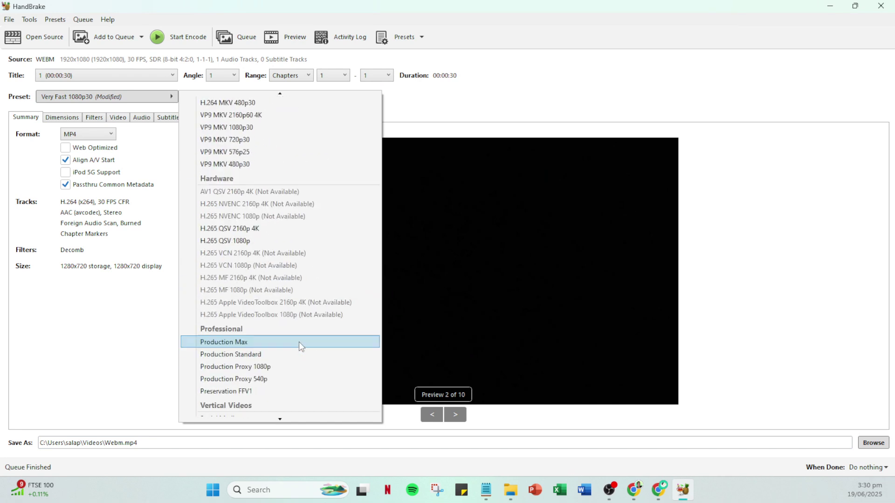
pyautogui.scroll(-4, 301, 345)
pyautogui.click(247, 343)
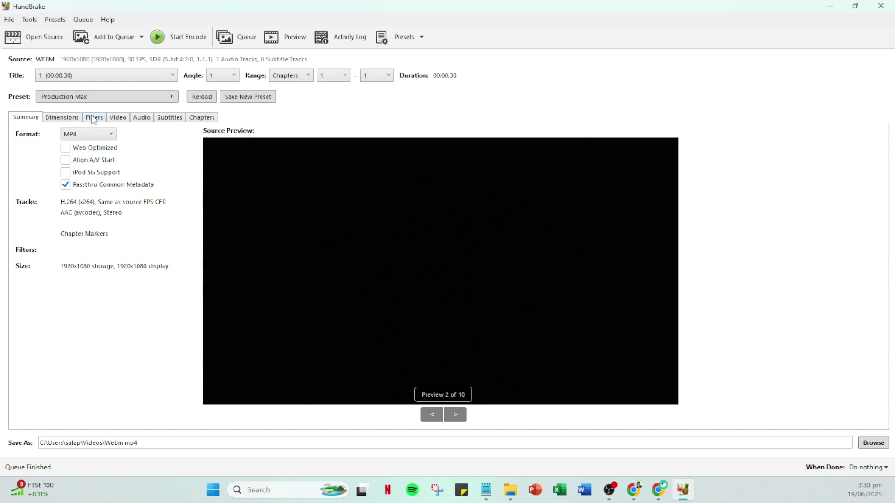
# Drag the Constant Quality slider down to RF 20 in the Video settings
pyautogui.click(117, 120)
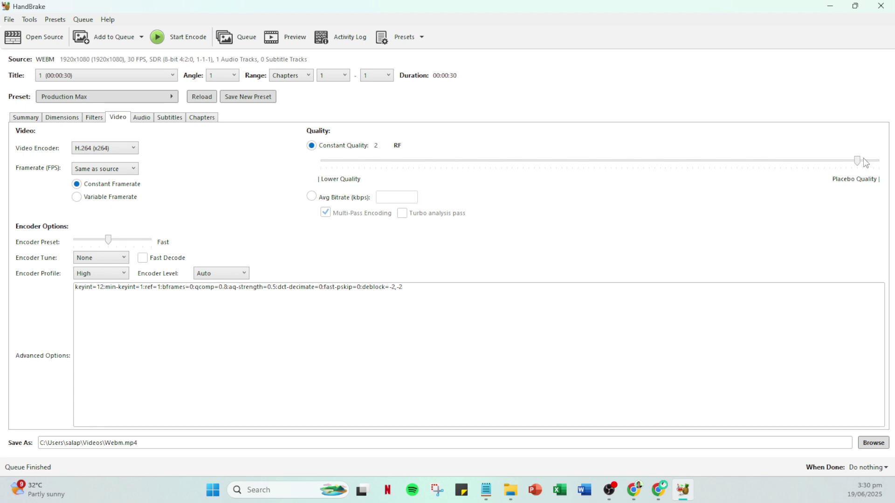
pyautogui.moveTo(858, 161); pyautogui.dragTo(715, 160)
pyautogui.moveTo(716, 160); pyautogui.dragTo(664, 166)
# Save the output as Webm.mp4 in the Videos folder
pyautogui.click(872, 444)
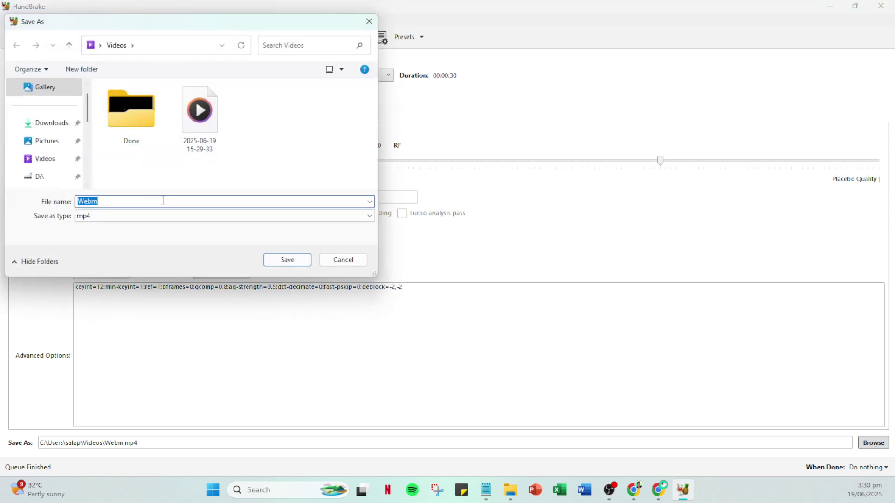
pyautogui.click(287, 267)
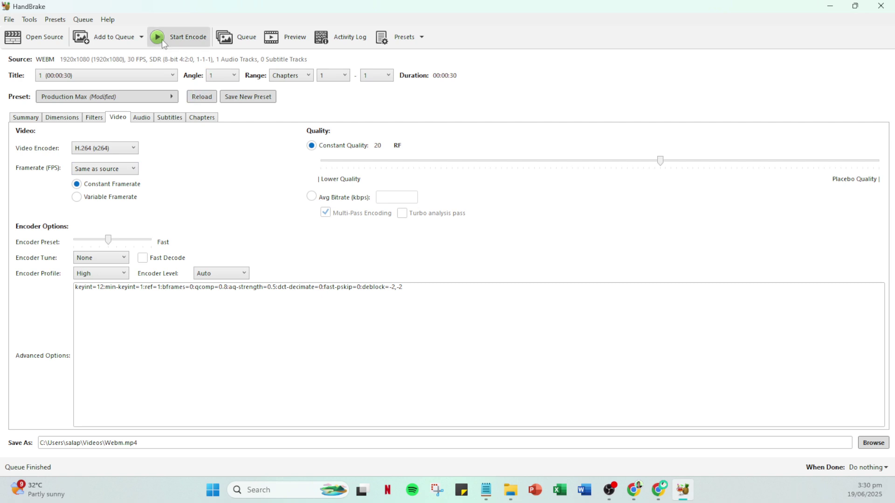
# Start encoding with Production Max, RF 20 to Webm.mp4
pyautogui.click(191, 42)
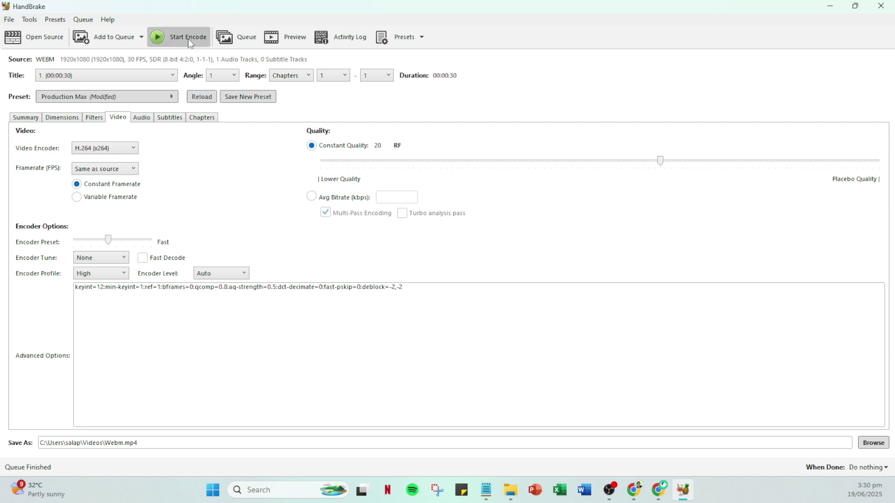